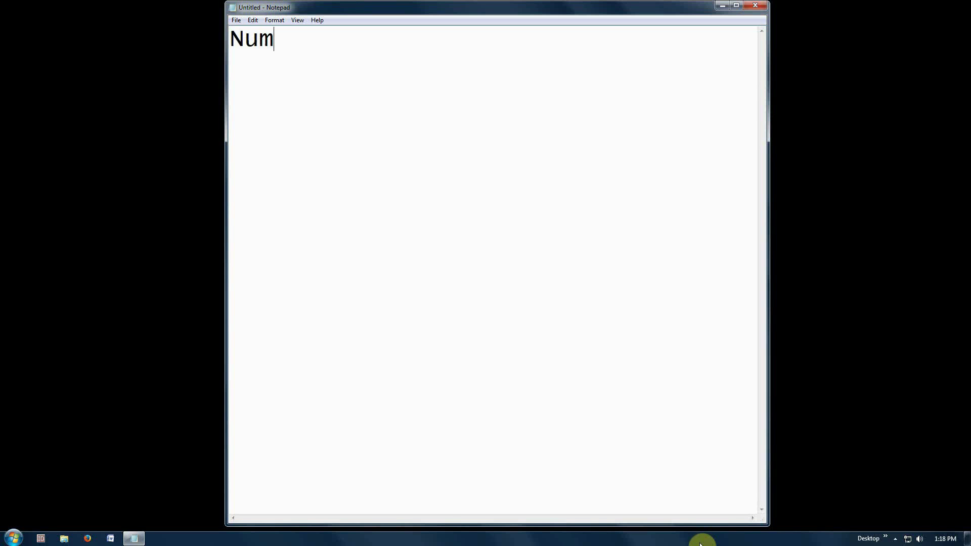
# Type the heading 'Number 9' at the top of the page
pyautogui.write('ber ')
pyautogui.write('9')
# Write 72 with its digit sum 7+2=9 on the line below
pyautogui.write('2')
pyautogui.press('Return')
pyautogui.write('7+2=9')
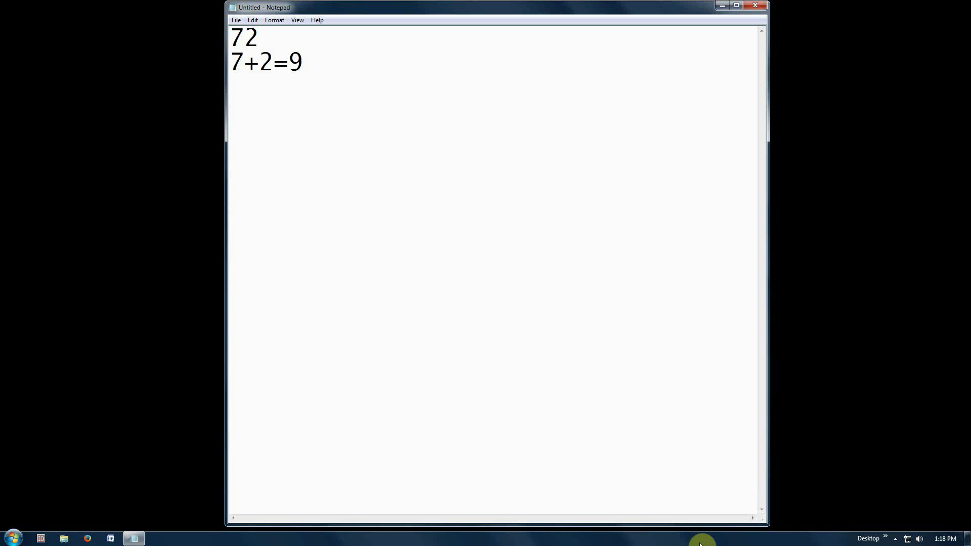
# After a blank line, add '12 1+2=3' followed by 12-3=9
pyautogui.press('Return')
pyautogui.press('Return')
pyautogui.write('12 1+2=3')
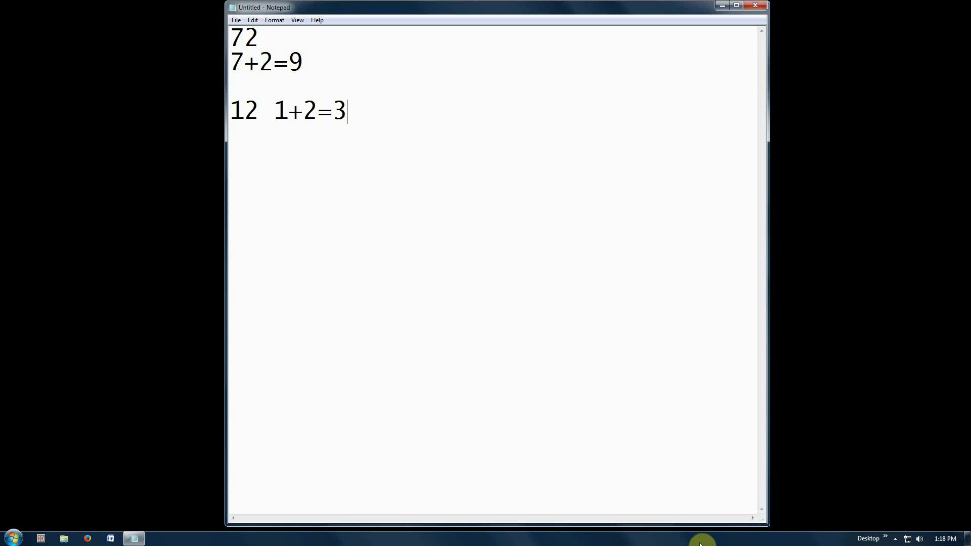
pyautogui.press('Return')
pyautogui.write('12-3=9')
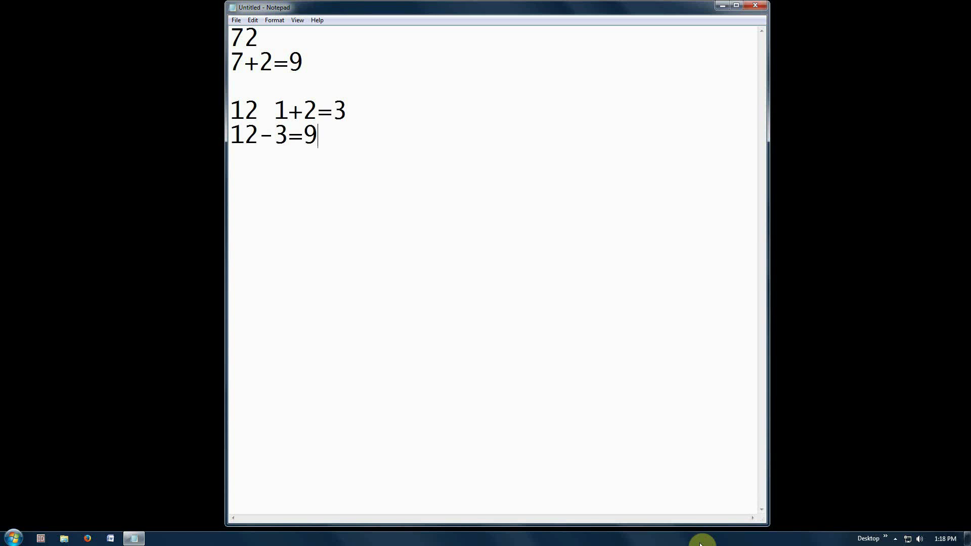
# After a blank line, write 56, 5+6=11, 56-11=45 and 4+5=9 on separate lines
pyautogui.press('Return')
pyautogui.press('Return')
pyautogui.write('56')
pyautogui.press('Return')
pyautogui.write('5+6')
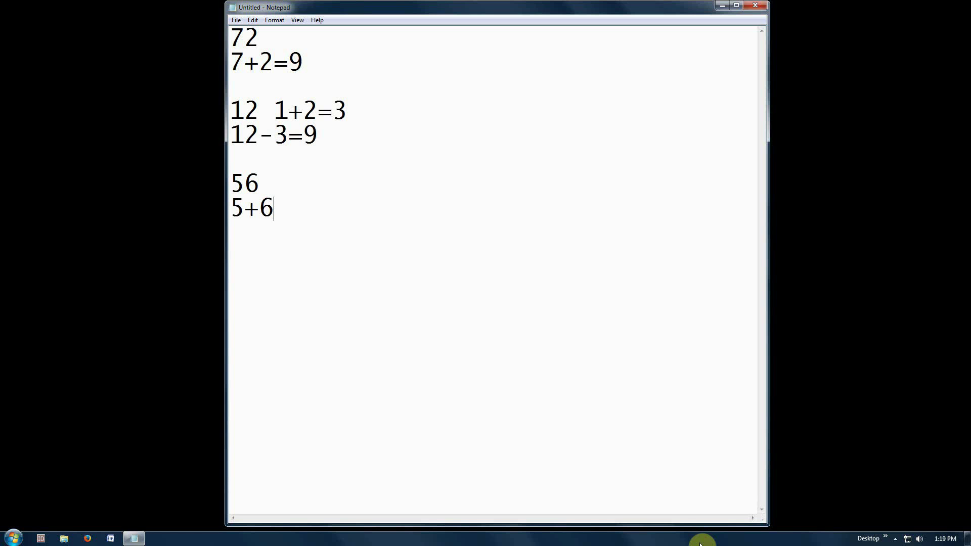
pyautogui.write('=11')
pyautogui.press('Return')
pyautogui.write('56')
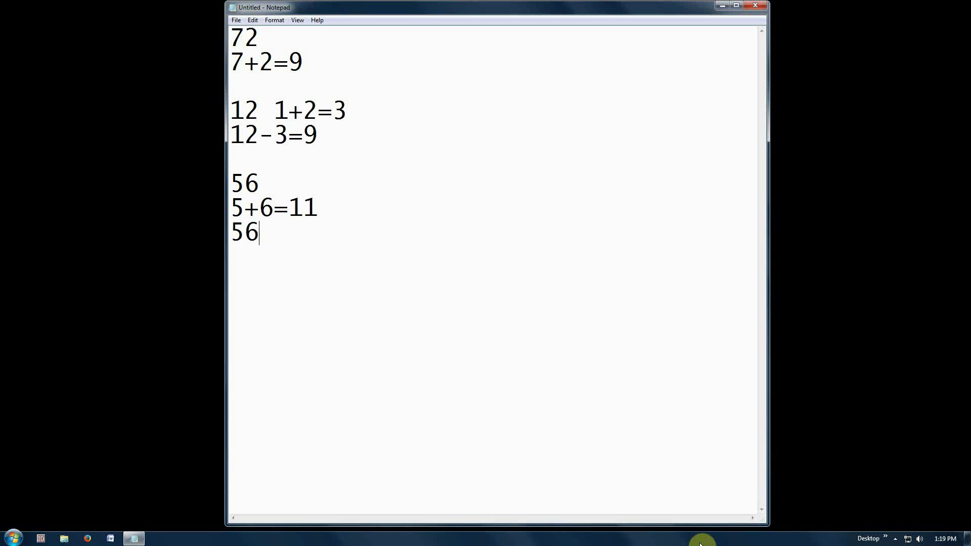
pyautogui.write('-11=45')
pyautogui.press('Return')
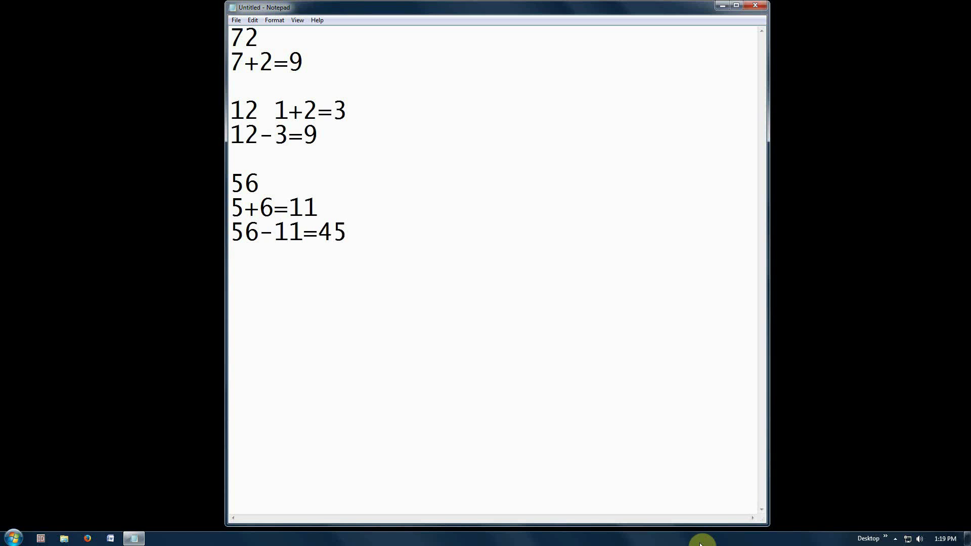
pyautogui.write('4+5=9')
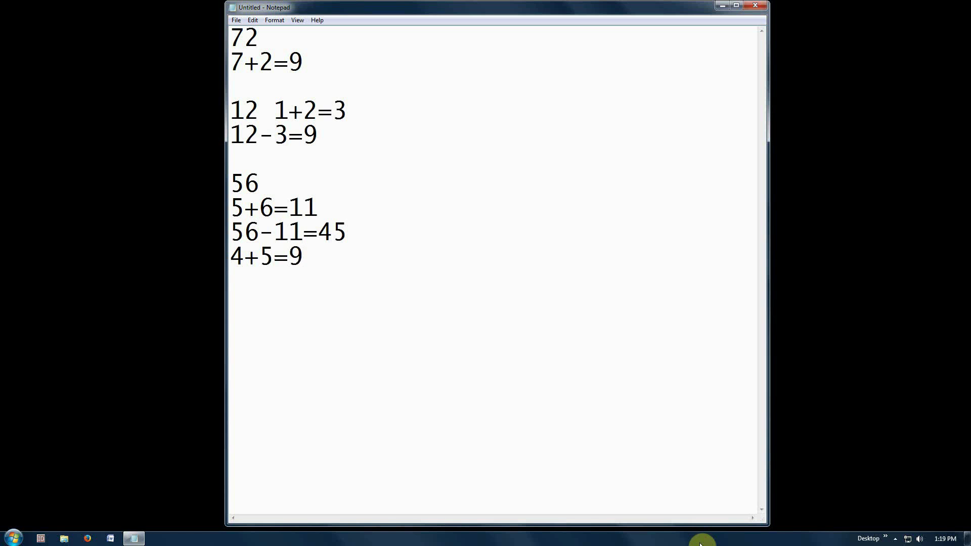
# After a blank line, write 3+3=6, 33-6=27 and 2+7=9 on separate lines
pyautogui.press('Return')
pyautogui.press('Return')
pyautogui.write('33=6')
pyautogui.press('Left')
pyautogui.press('Left')
pyautogui.press('Left')
pyautogui.write('+')
pyautogui.press('Right')
pyautogui.press('Right')
pyautogui.press('Right')
pyautogui.press('Return')
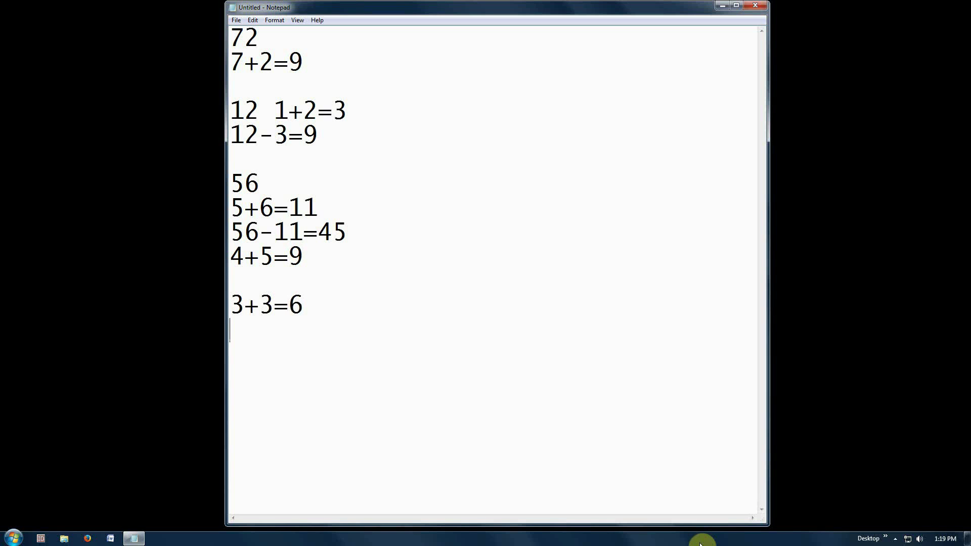
pyautogui.write('33-6=27')
pyautogui.press('Return')
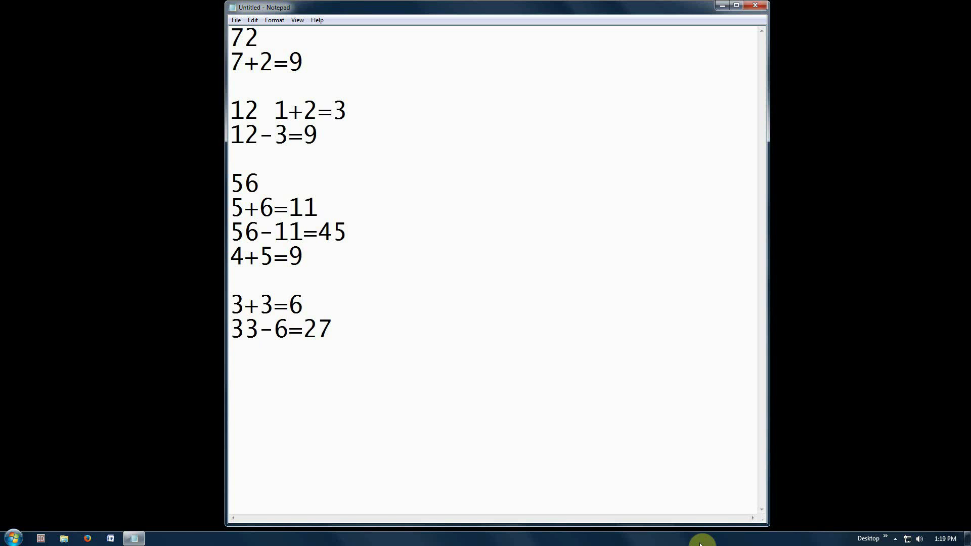
pyautogui.write('2+7=9')
# Erase the page, then write 4,321, 4+3+2+1=10, 4,321-10=4,311 and 4+3+1+1=9 on separate lines
pyautogui.press('BackSpace')
pyautogui.press('BackSpace')
pyautogui.press('BackSpace')
pyautogui.press('BackSpace')
pyautogui.press('BackSpace')
pyautogui.press('BackSpace')
pyautogui.press('BackSpace')
pyautogui.press('BackSpace')
pyautogui.press('BackSpace')
pyautogui.press('BackSpace')
pyautogui.press('BackSpace')
pyautogui.press('BackSpace')
pyautogui.press('BackSpace')
pyautogui.press('BackSpace')
pyautogui.press('BackSpace')
pyautogui.press('BackSpace')
pyautogui.press('BackSpace')
pyautogui.press('BackSpace')
pyautogui.press('BackSpace')
pyautogui.press('BackSpace')
pyautogui.press('BackSpace')
pyautogui.press('BackSpace')
pyautogui.press('BackSpace')
pyautogui.press('BackSpace')
pyautogui.press('BackSpace')
pyautogui.press('BackSpace')
pyautogui.press('BackSpace')
pyautogui.press('BackSpace')
pyautogui.press('BackSpace')
pyautogui.press('BackSpace')
pyautogui.press('BackSpace')
pyautogui.press('BackSpace')
pyautogui.press('BackSpace')
pyautogui.press('BackSpace')
pyautogui.press('BackSpace')
pyautogui.press('BackSpace')
pyautogui.press('BackSpace')
pyautogui.press('BackSpace')
pyautogui.press('BackSpace')
pyautogui.press('BackSpace')
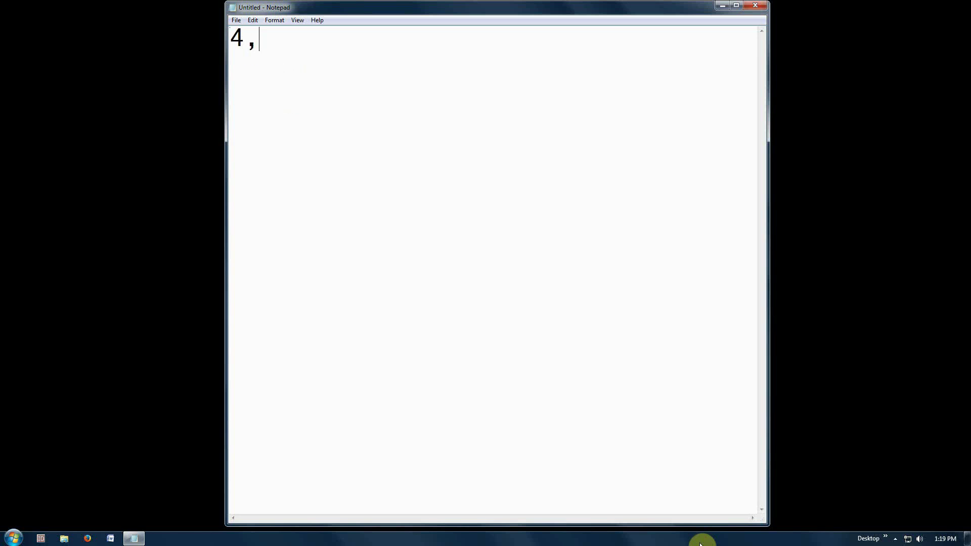
pyautogui.write('321')
pyautogui.press('Return')
pyautogui.write('4+3')
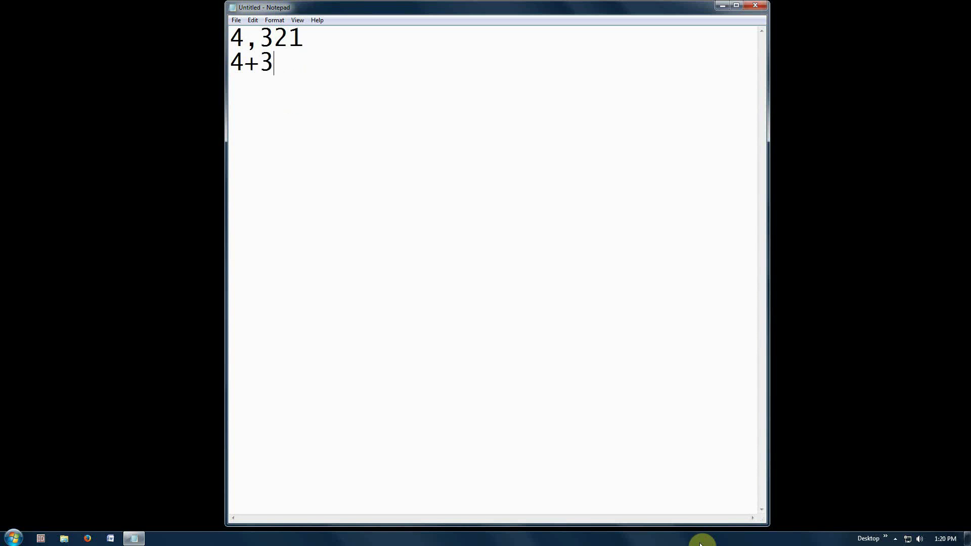
pyautogui.write('+2+1=10')
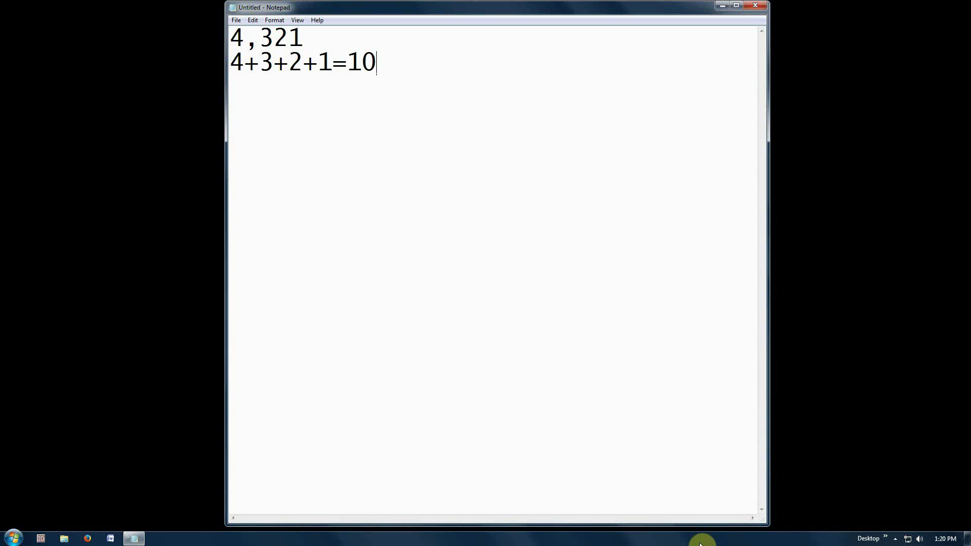
pyautogui.press('Return')
pyautogui.write('4,321')
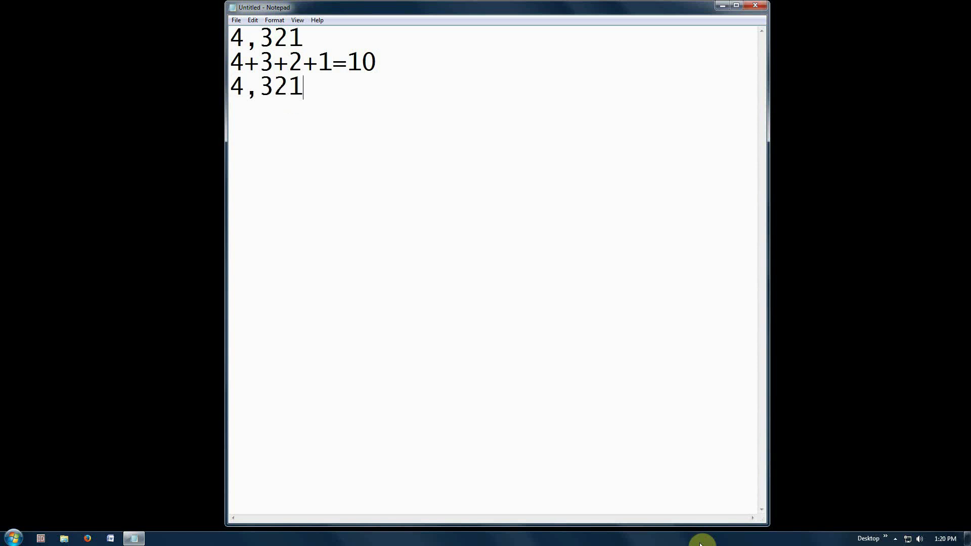
pyautogui.write('-10=')
pyautogui.write('4,')
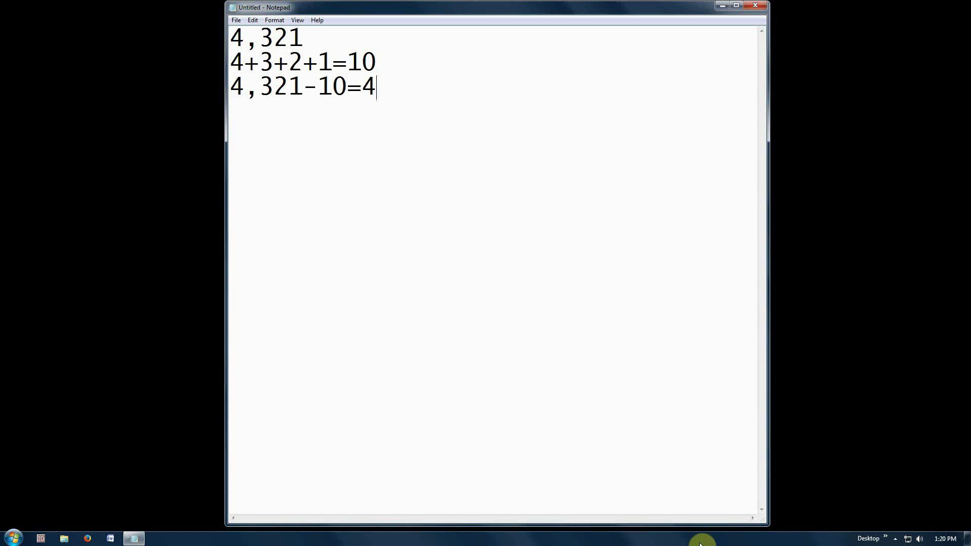
pyautogui.write('311')
pyautogui.press('Return')
pyautogui.write('4+3+1+1')
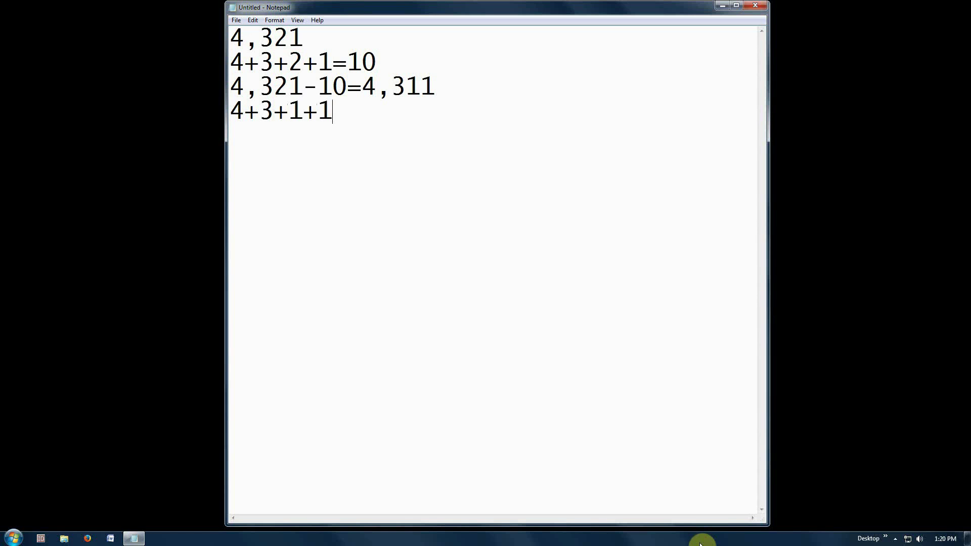
pyautogui.write('=9')
# After a blank line, write '1,111 =4', 1,111-4=1,107 and 1+1+0+7=9 on separate lines
pyautogui.press('Return')
pyautogui.write('1,111')
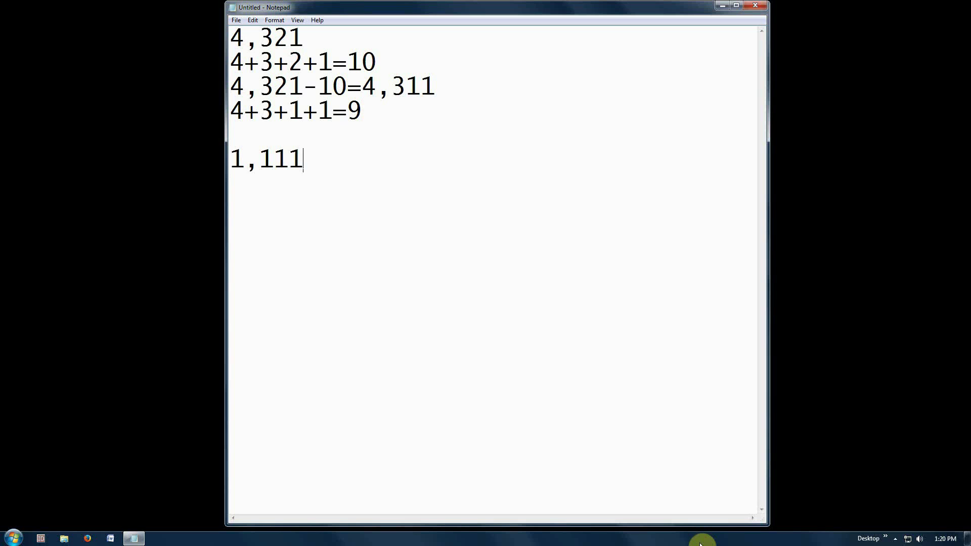
pyautogui.write(' =4')
pyautogui.press('Return')
pyautogui.write('1,111-4')
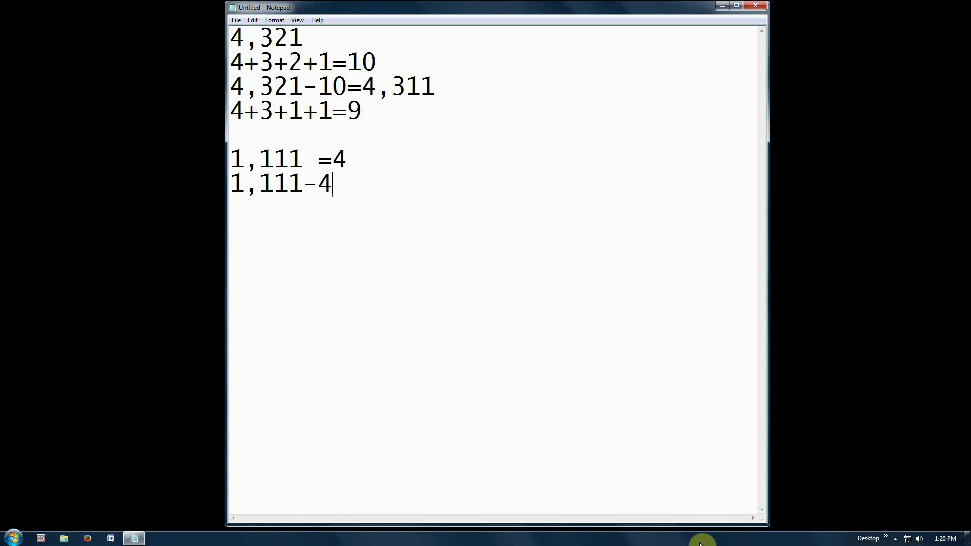
pyautogui.write('=1,107')
pyautogui.press('Return')
pyautogui.write('1+1')
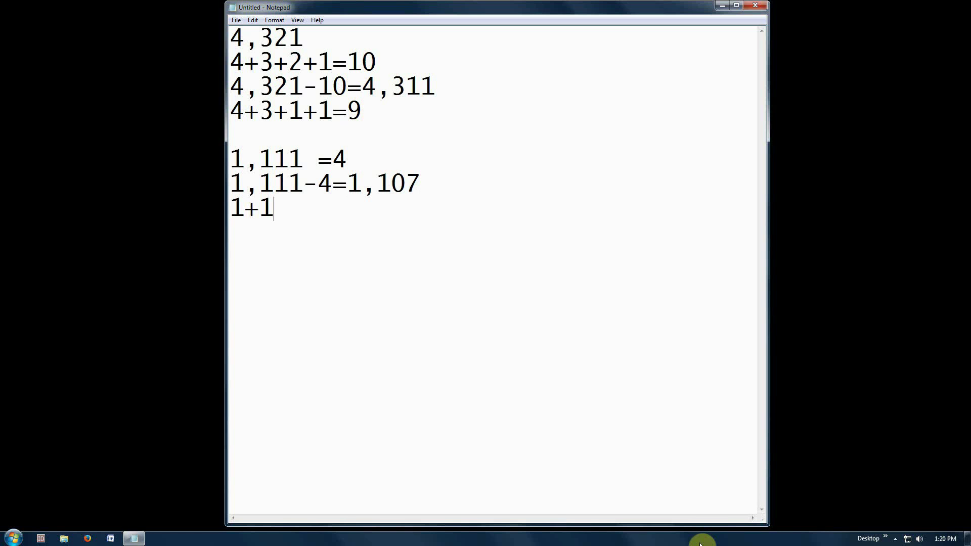
pyautogui.write('+0+7=9')
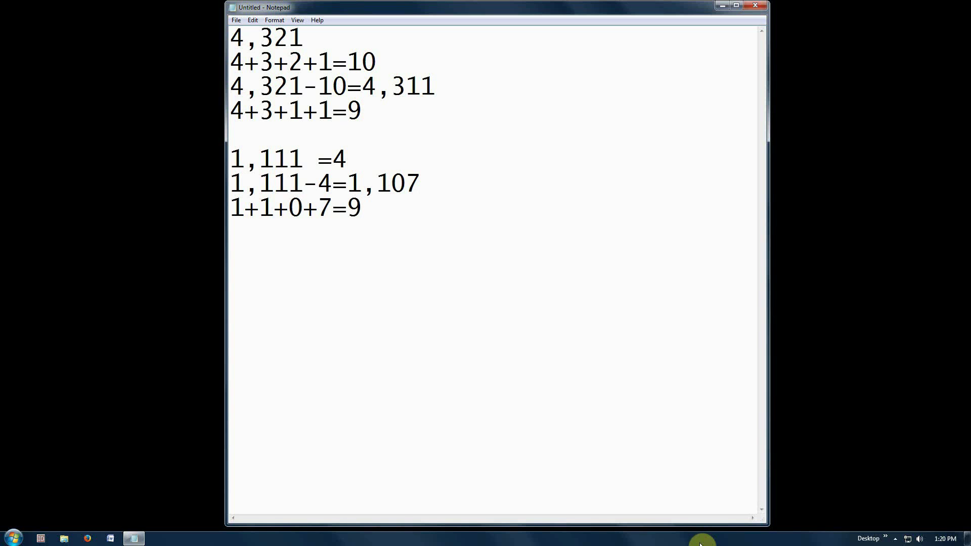
# After a blank line, write 666, 6+6+6=18 and 666-18=648 on separate lines
pyautogui.press('Return')
pyautogui.press('Return')
pyautogui.write('666')
pyautogui.press('Return')
pyautogui.write('6+6+6')
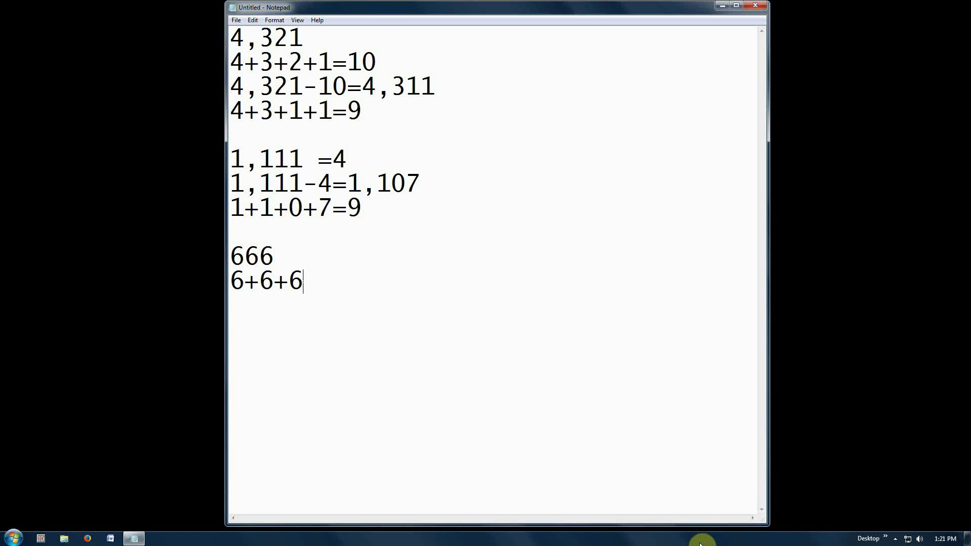
pyautogui.write('=18')
pyautogui.press('Return')
pyautogui.write('6')
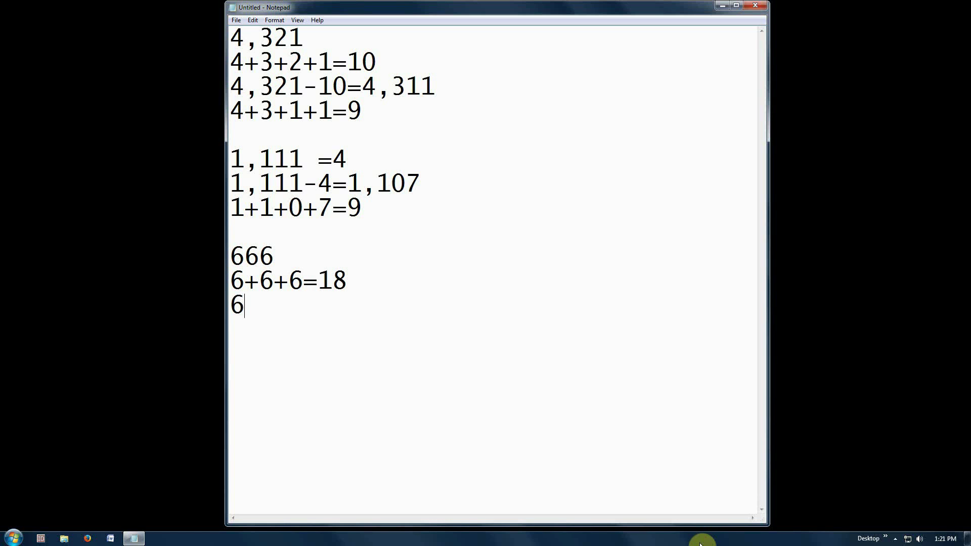
pyautogui.write('66-18')
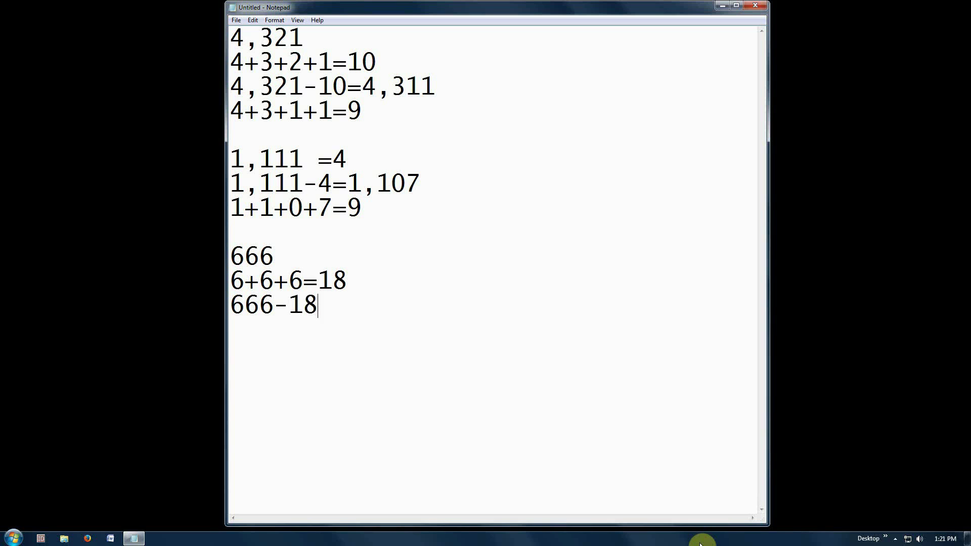
pyautogui.write('=648')
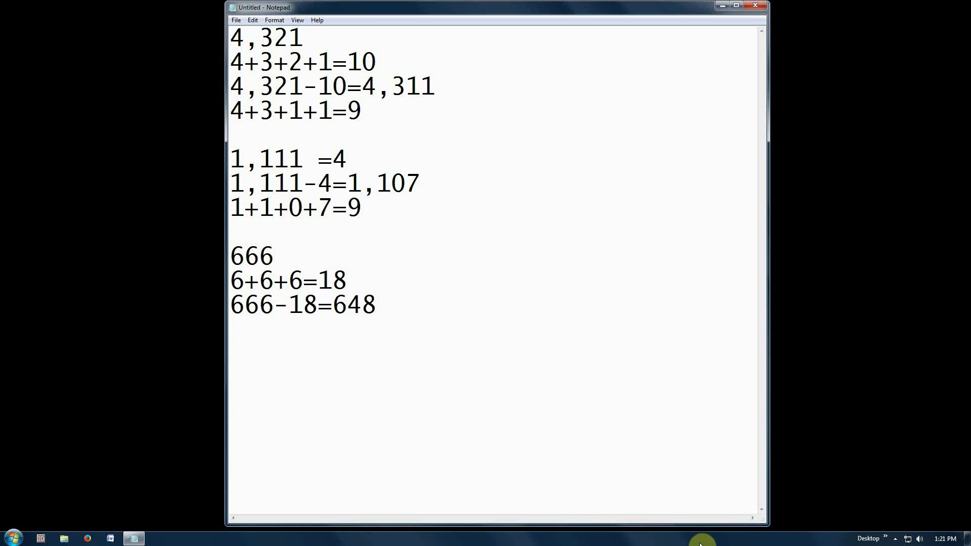
# Continue with 6+4+8=18, 648-18=630 and 6+3+0=9 on separate lines
pyautogui.press('Return')
pyautogui.write('6+4+8')
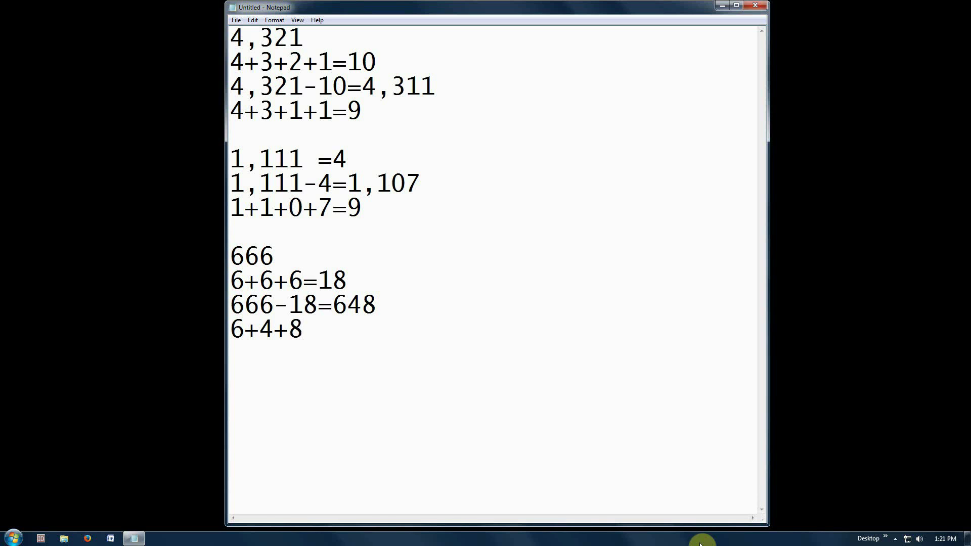
pyautogui.write('=18')
pyautogui.press('Return')
pyautogui.write('6')
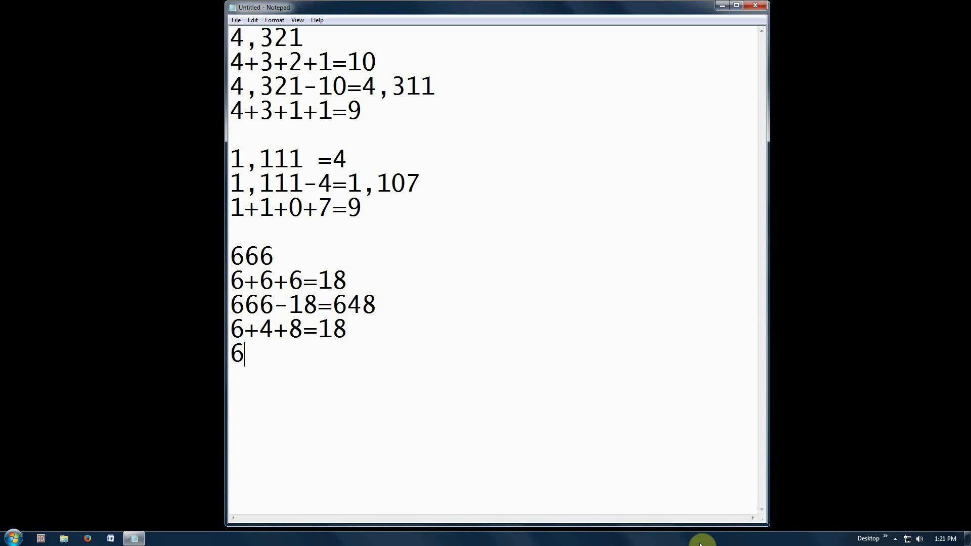
pyautogui.write('48-18')
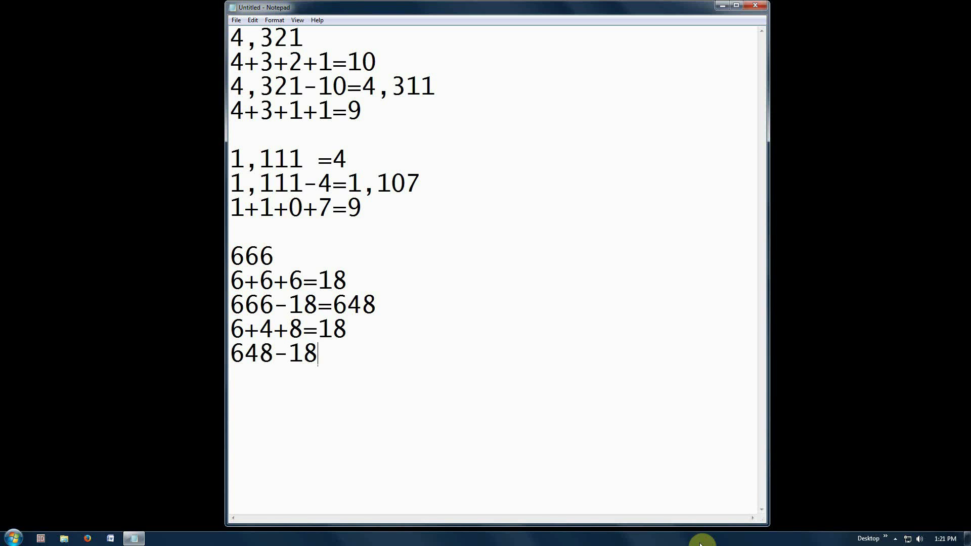
pyautogui.write('=630')
pyautogui.press('Return')
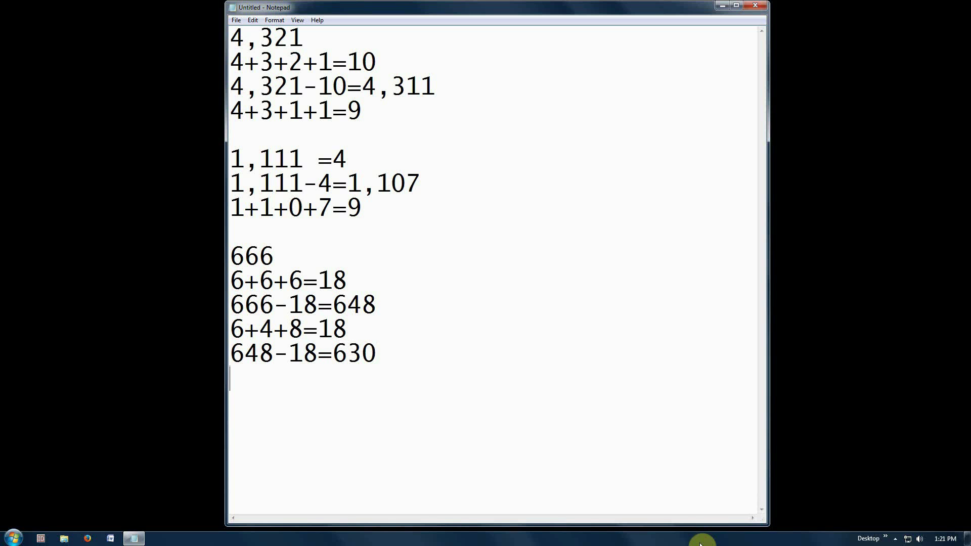
pyautogui.write('6+3+0=')
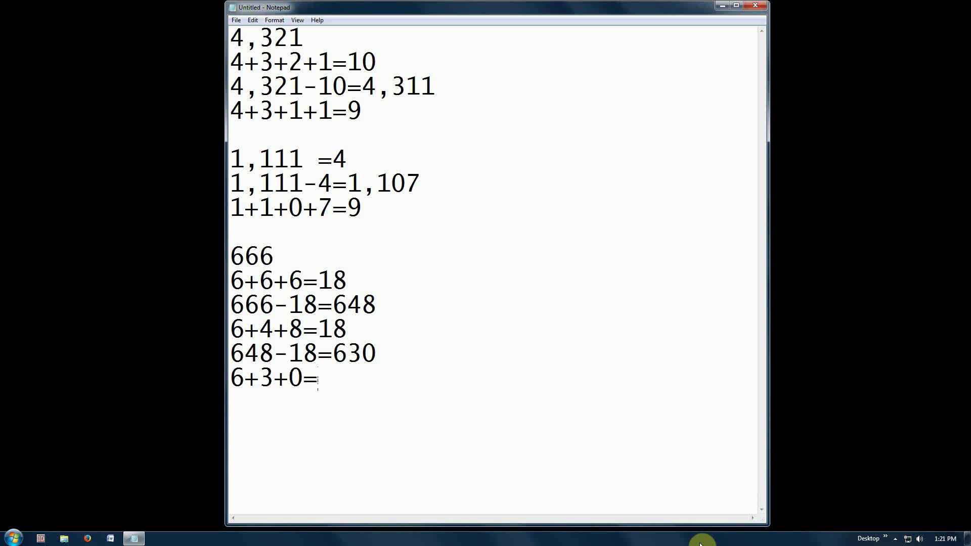
pyautogui.write('9')
pyautogui.press('Return')
pyautogui.press('Up')
pyautogui.press('Right')
pyautogui.press('Right')
pyautogui.press('Right')
pyautogui.press('Right')
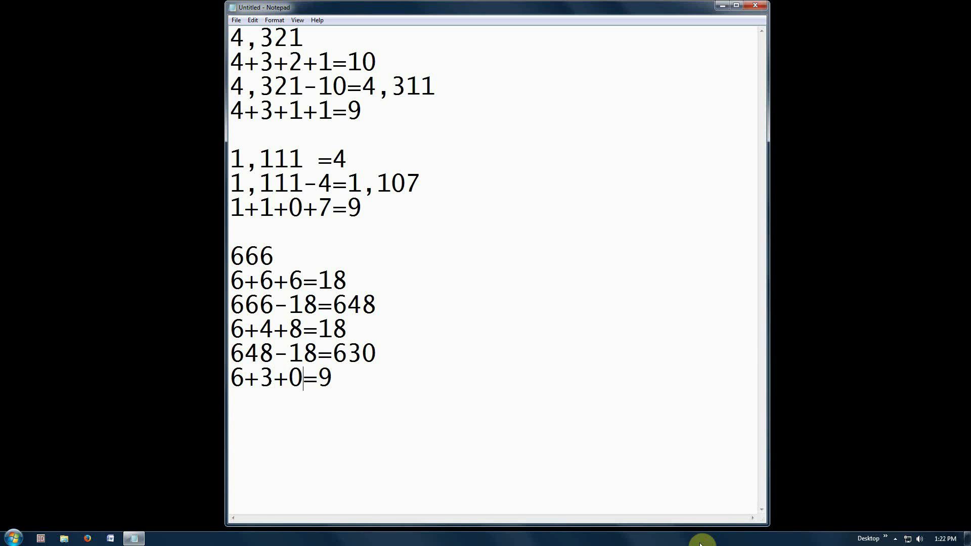